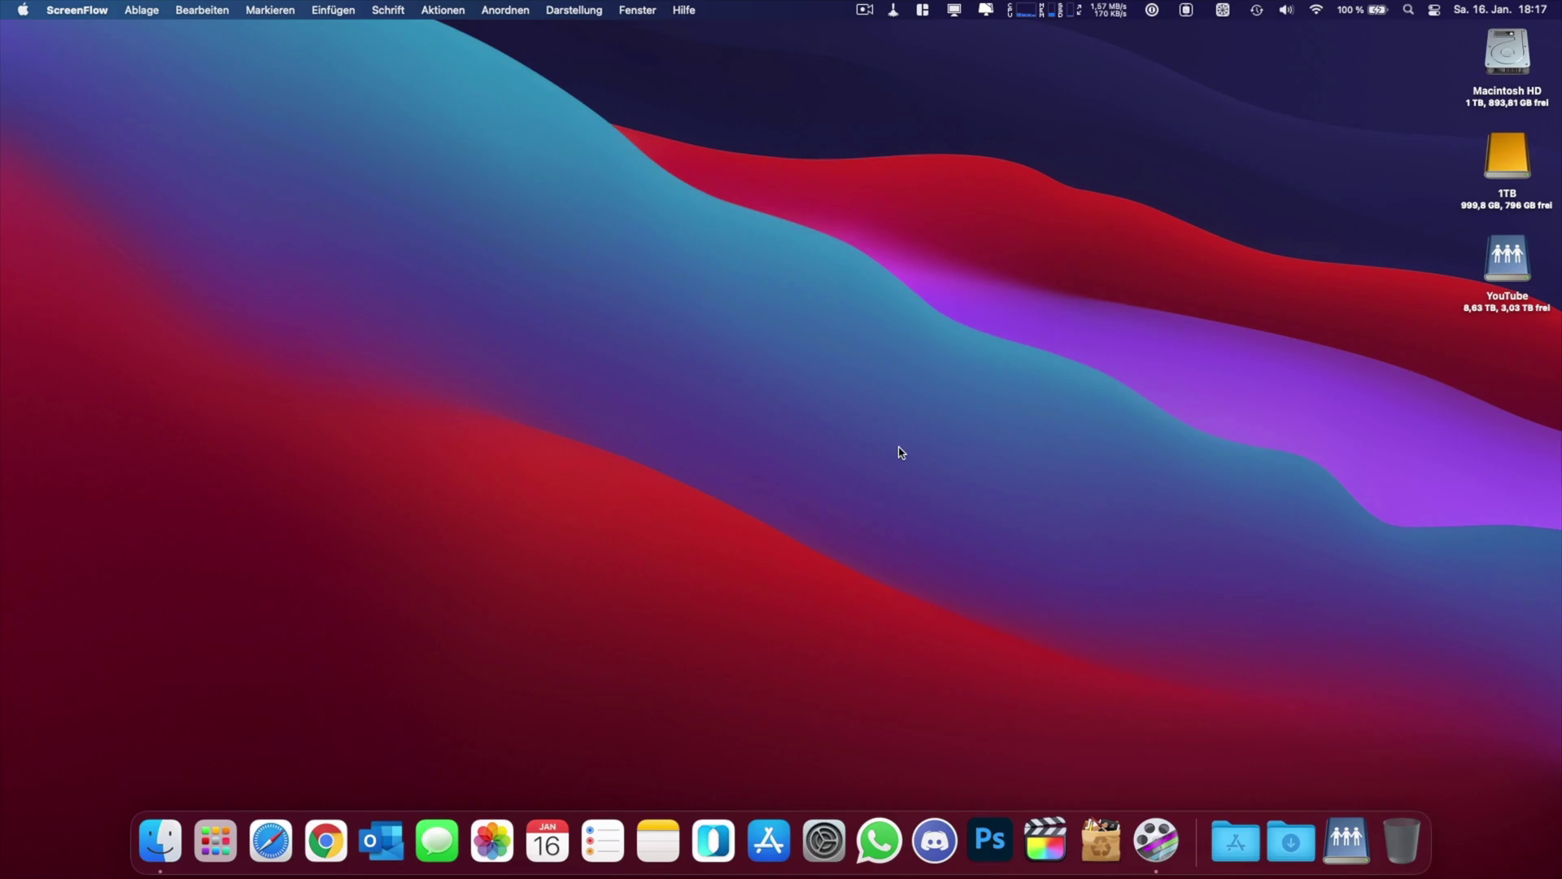
Step: Open the Drucker & Scanner settings in System Preferences and add the detected HP OfficeJet 3830 series printer with AirPrint (gesichert)
{"action": "left_click", "coordinate": [837, 869]}
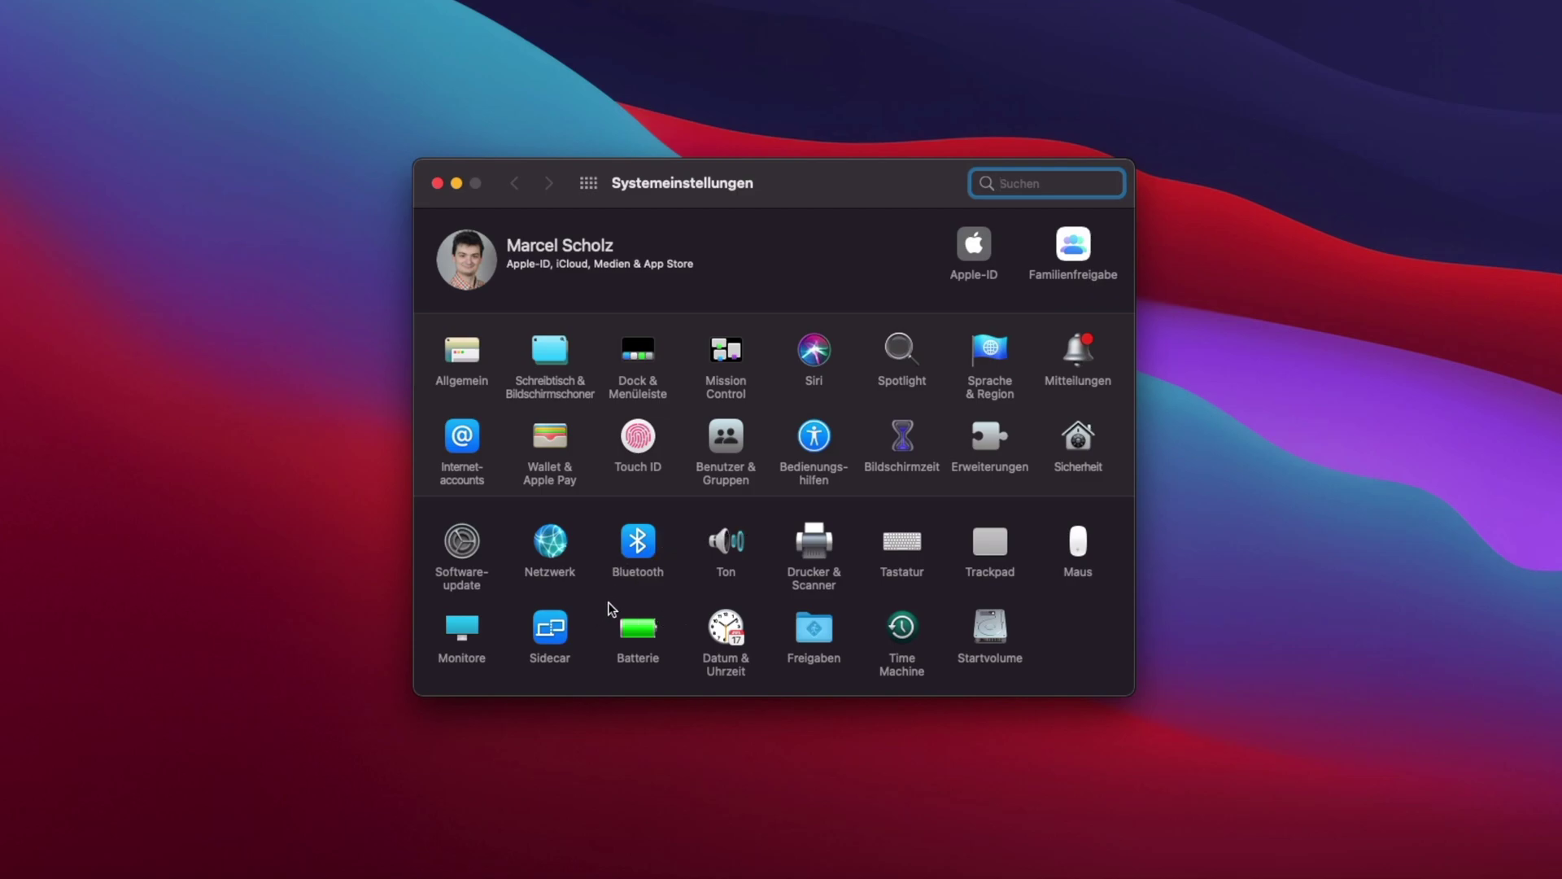
{"action": "left_click", "coordinate": [819, 545]}
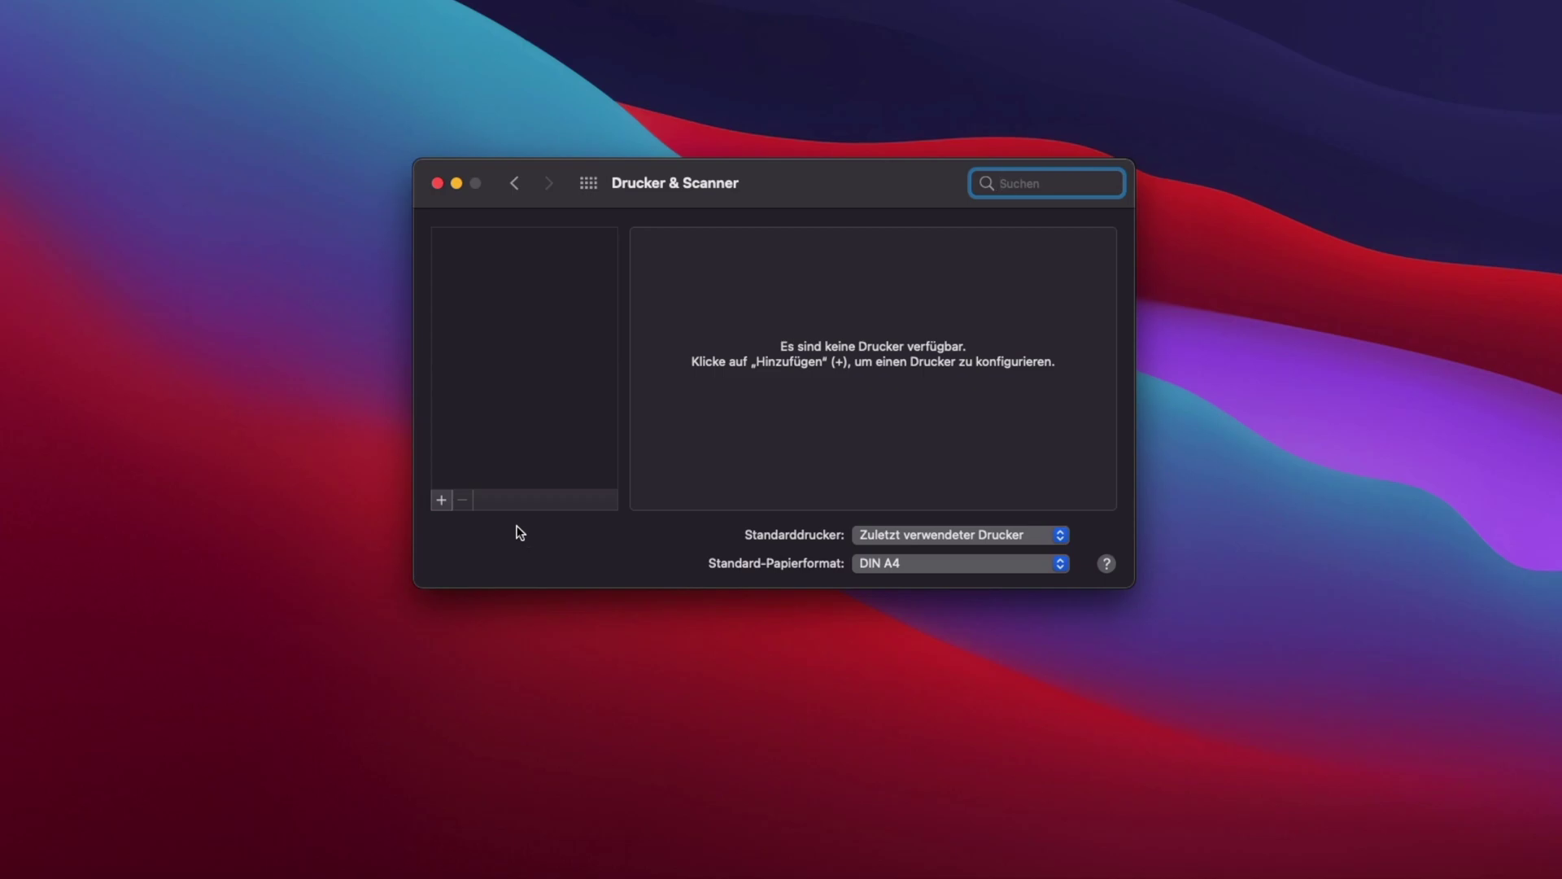
{"action": "left_click", "coordinate": [433, 505]}
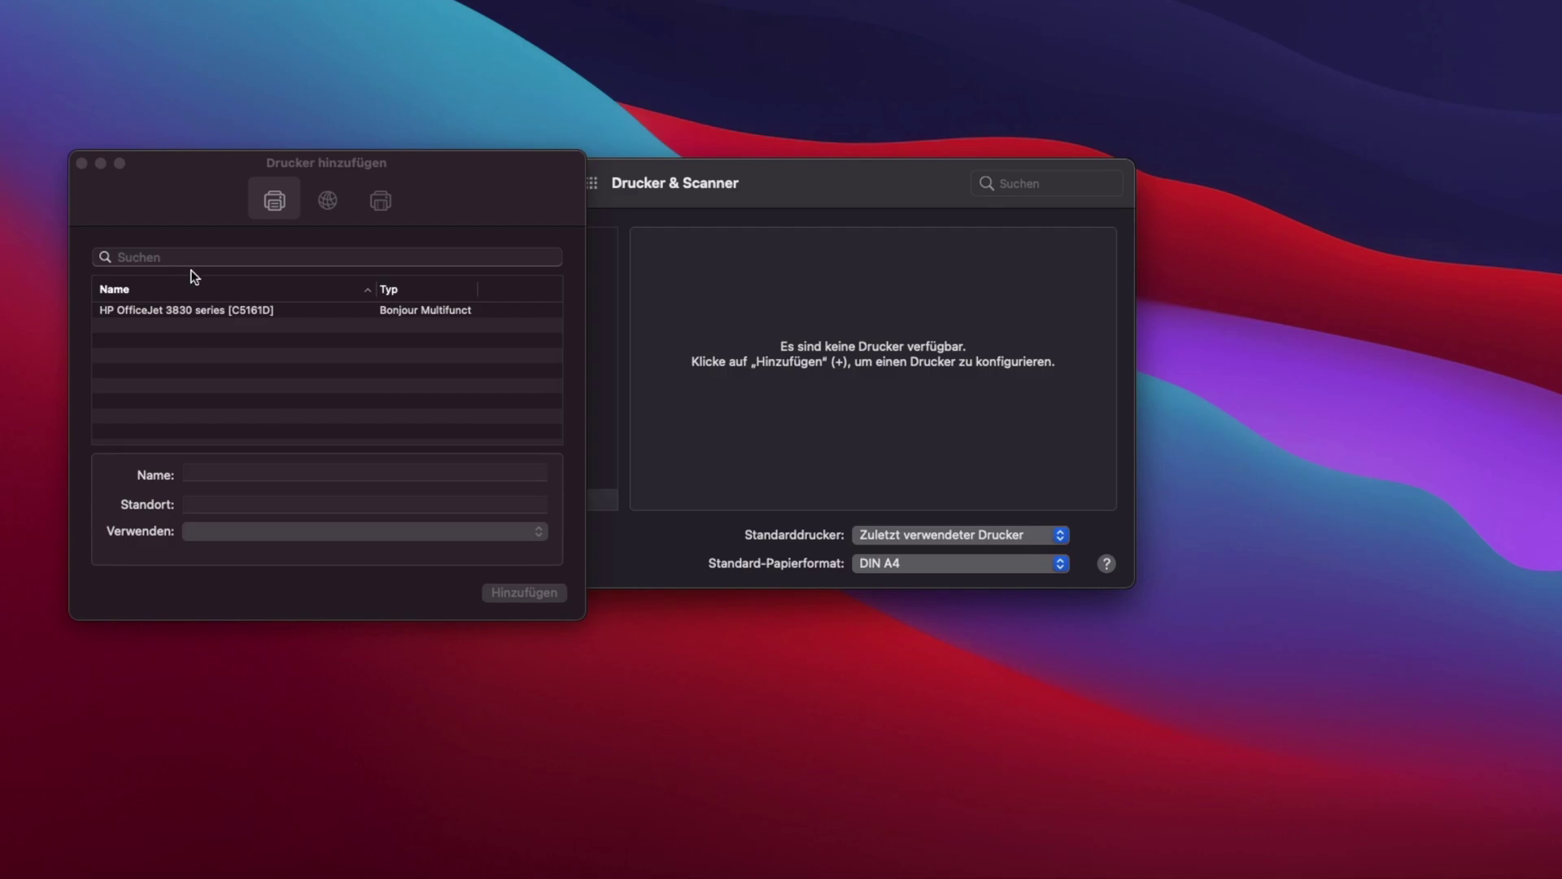
{"action": "left_click", "coordinate": [222, 313]}
{"action": "left_click", "coordinate": [223, 312]}
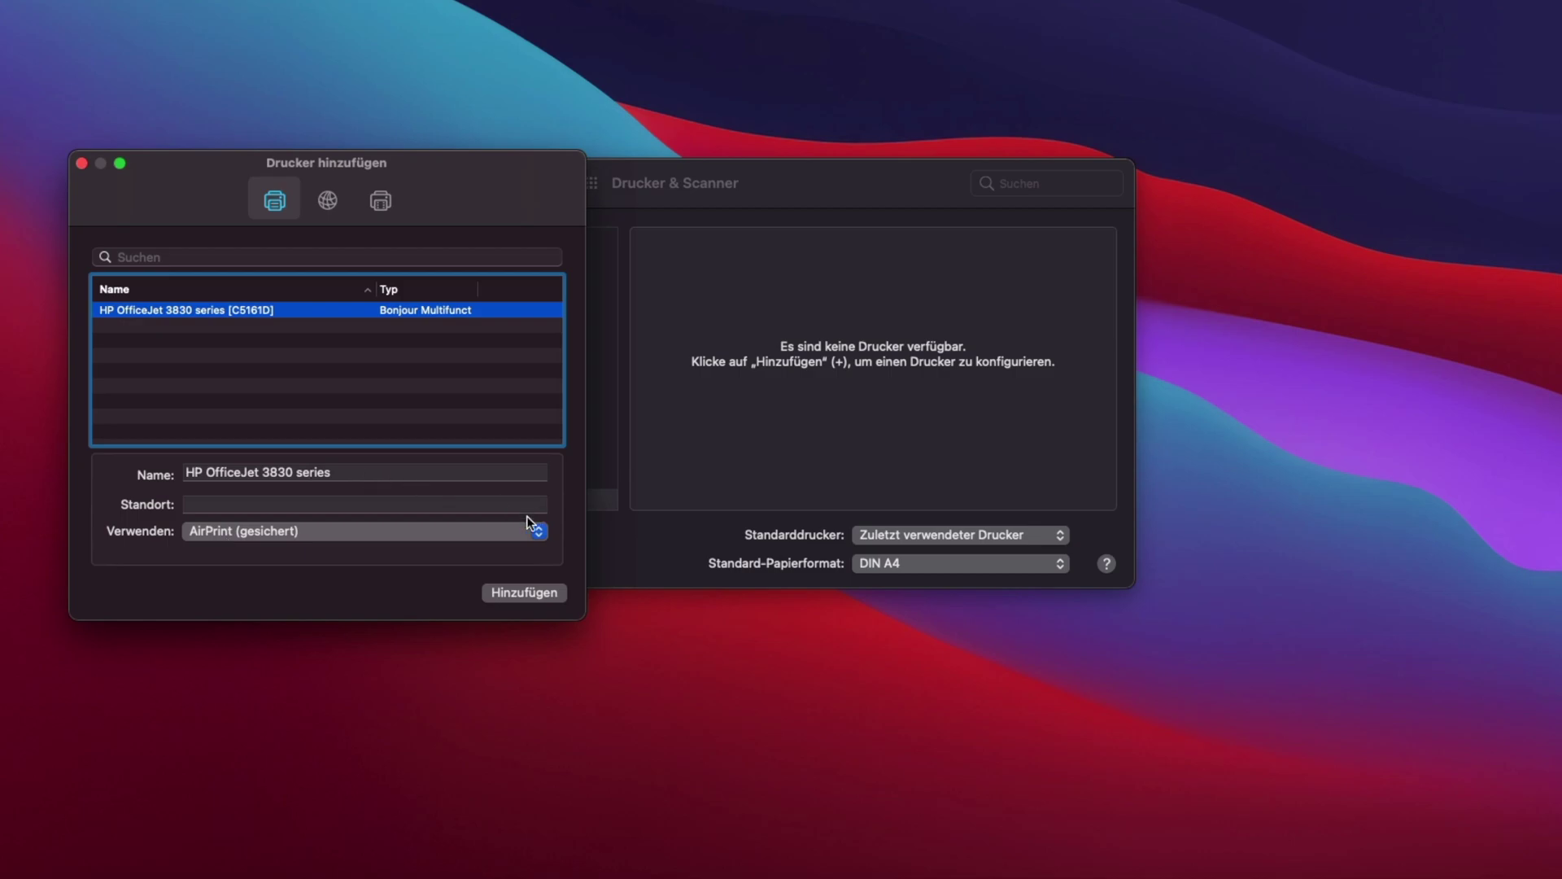
{"action": "left_click", "coordinate": [511, 592]}
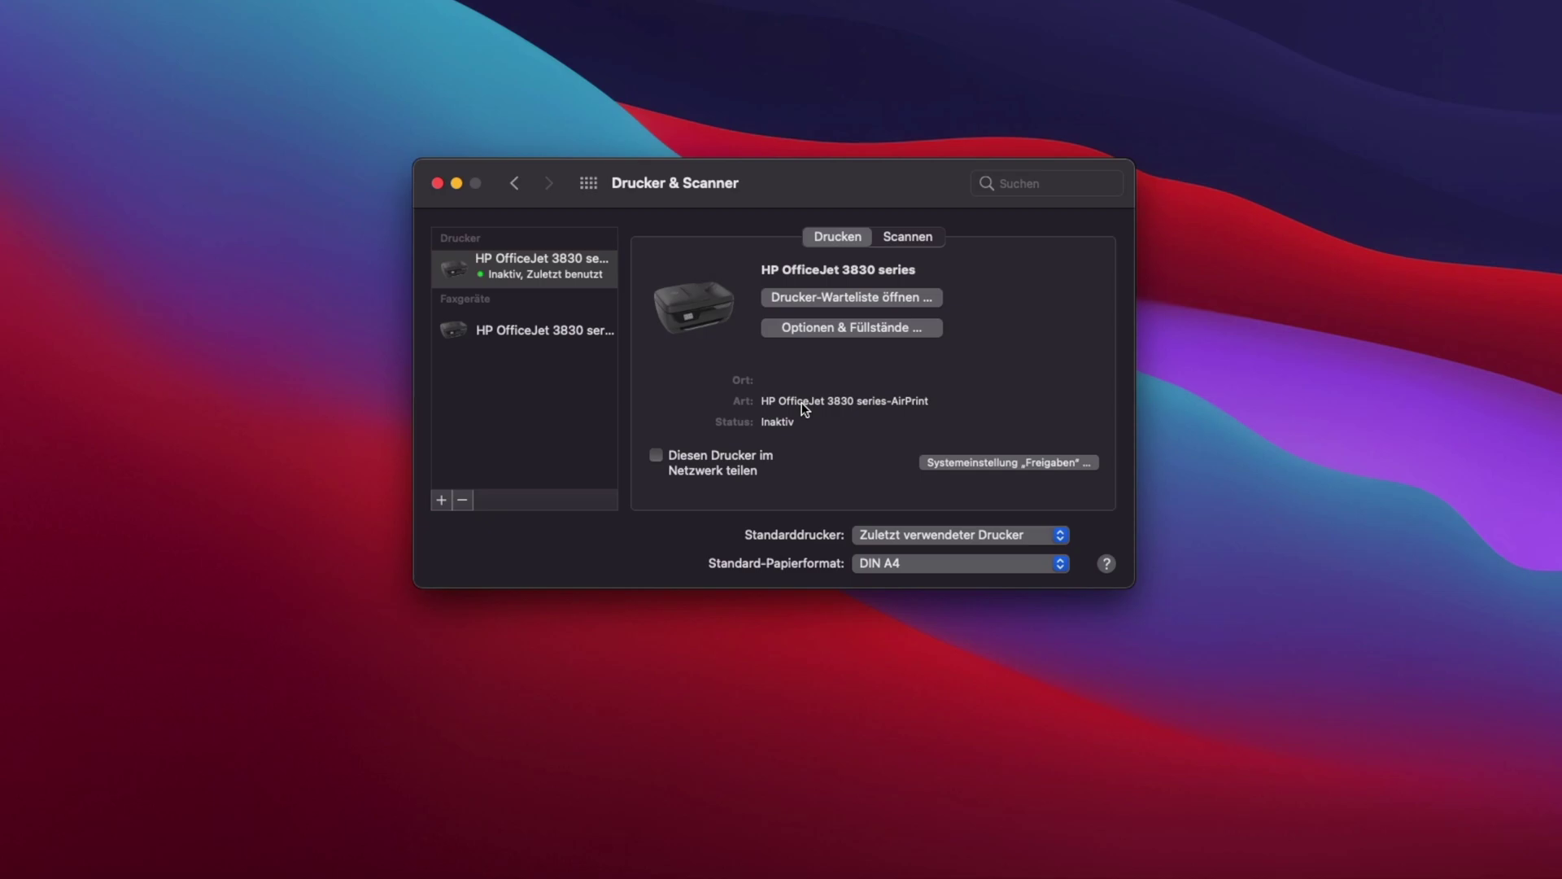
Step: Begin adding another printer by IP and enter 192.168.10.21 as its address
{"action": "left_click", "coordinate": [442, 499]}
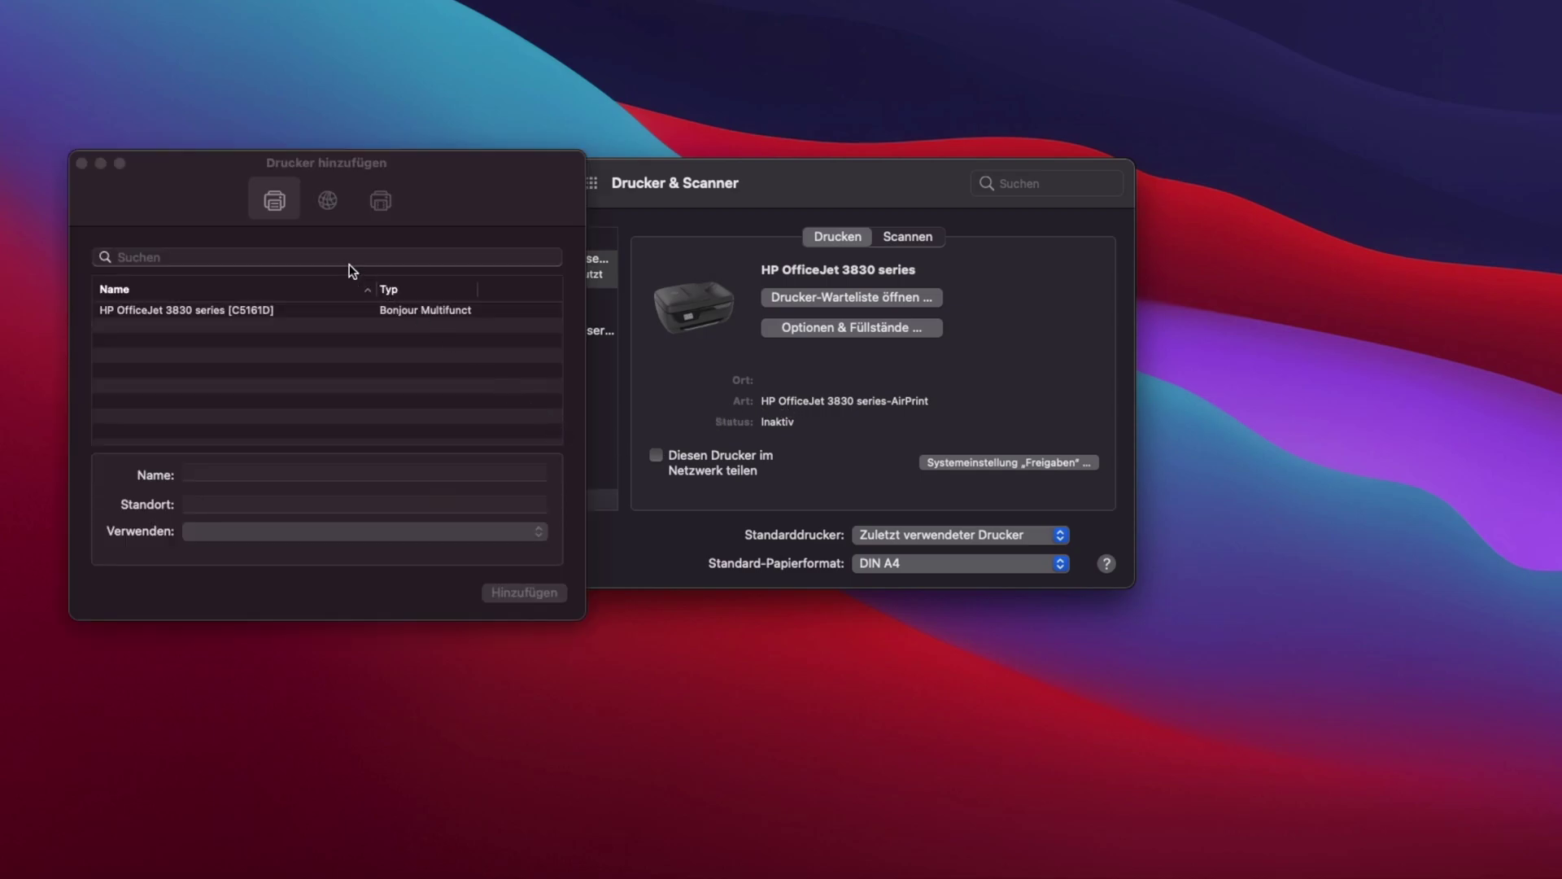
{"action": "left_click", "coordinate": [318, 194]}
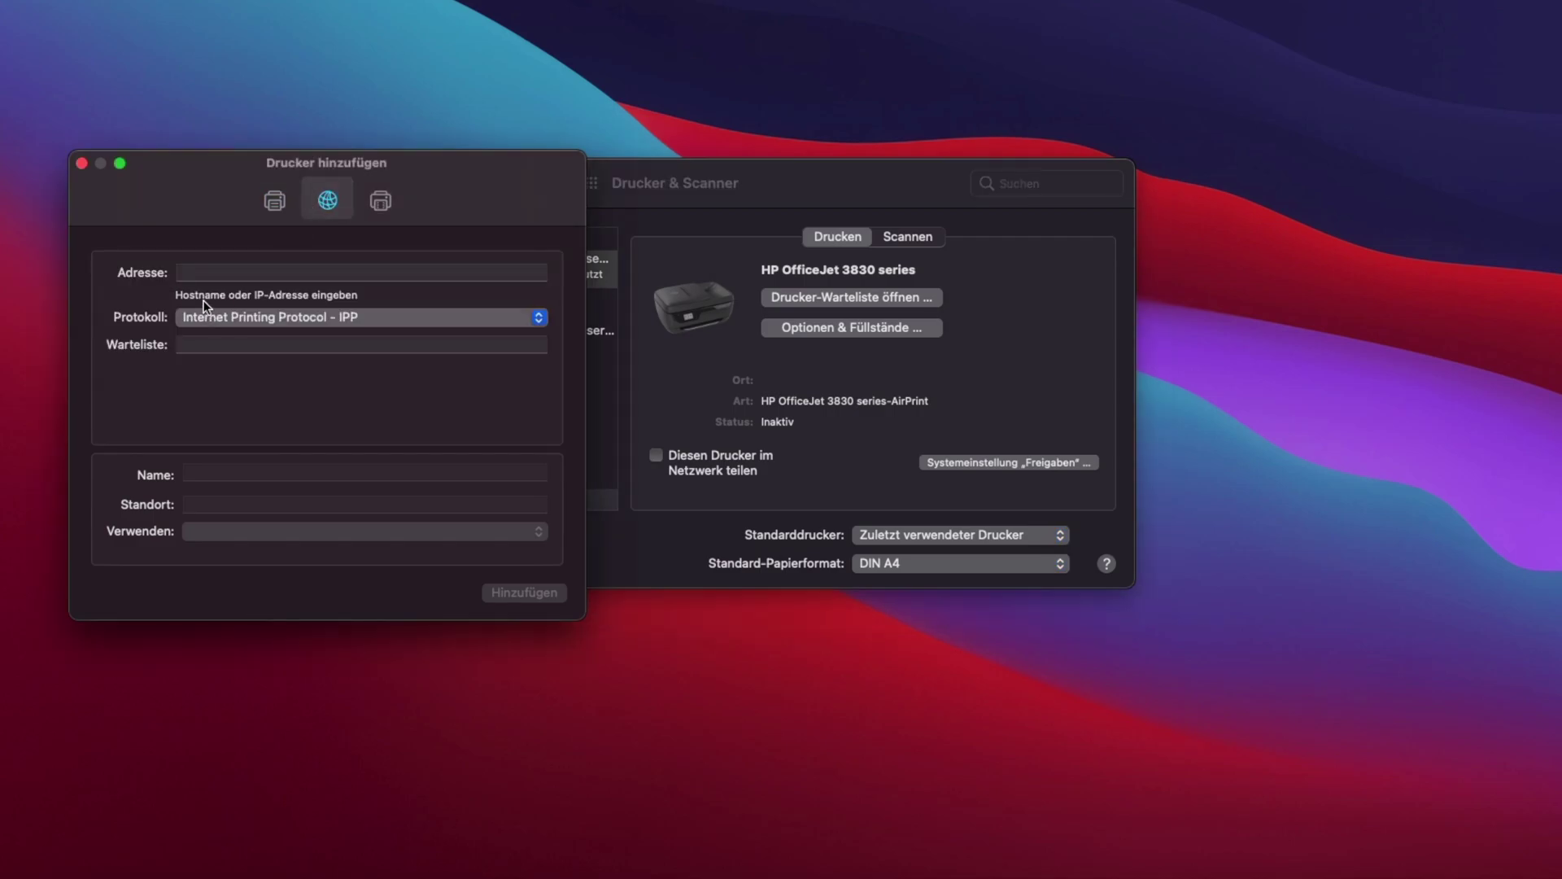
{"action": "left_click", "coordinate": [206, 272]}
{"action": "type", "text": "192"}
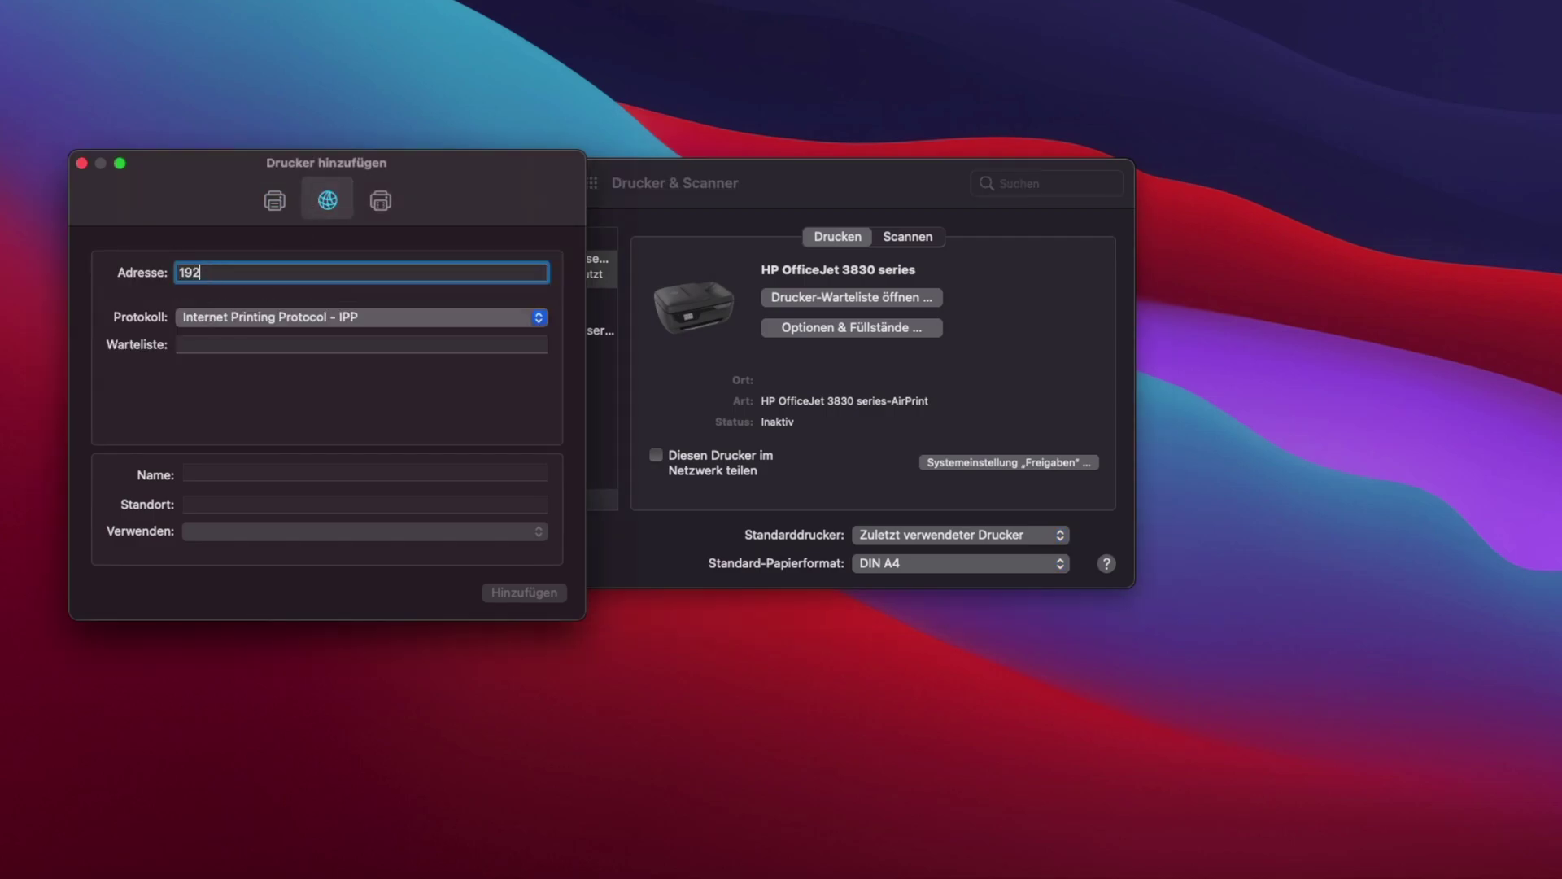
{"action": "type", "text": ".168.10.21"}
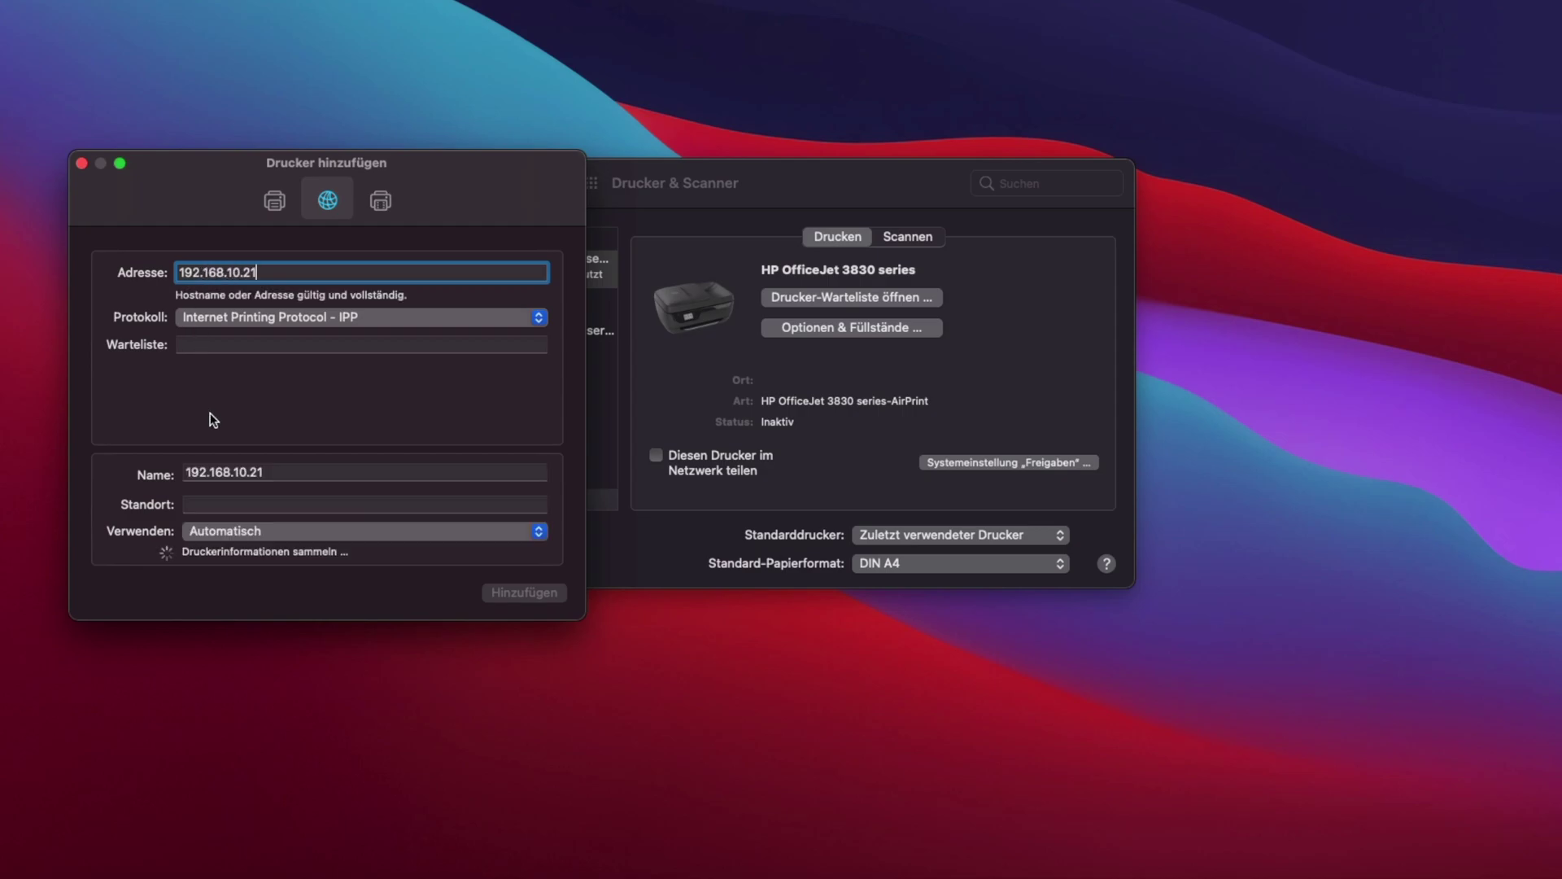
Step: Set the IP printer's driver selection to Automatisch and its protocol to AirPrint
{"action": "left_click", "coordinate": [296, 518]}
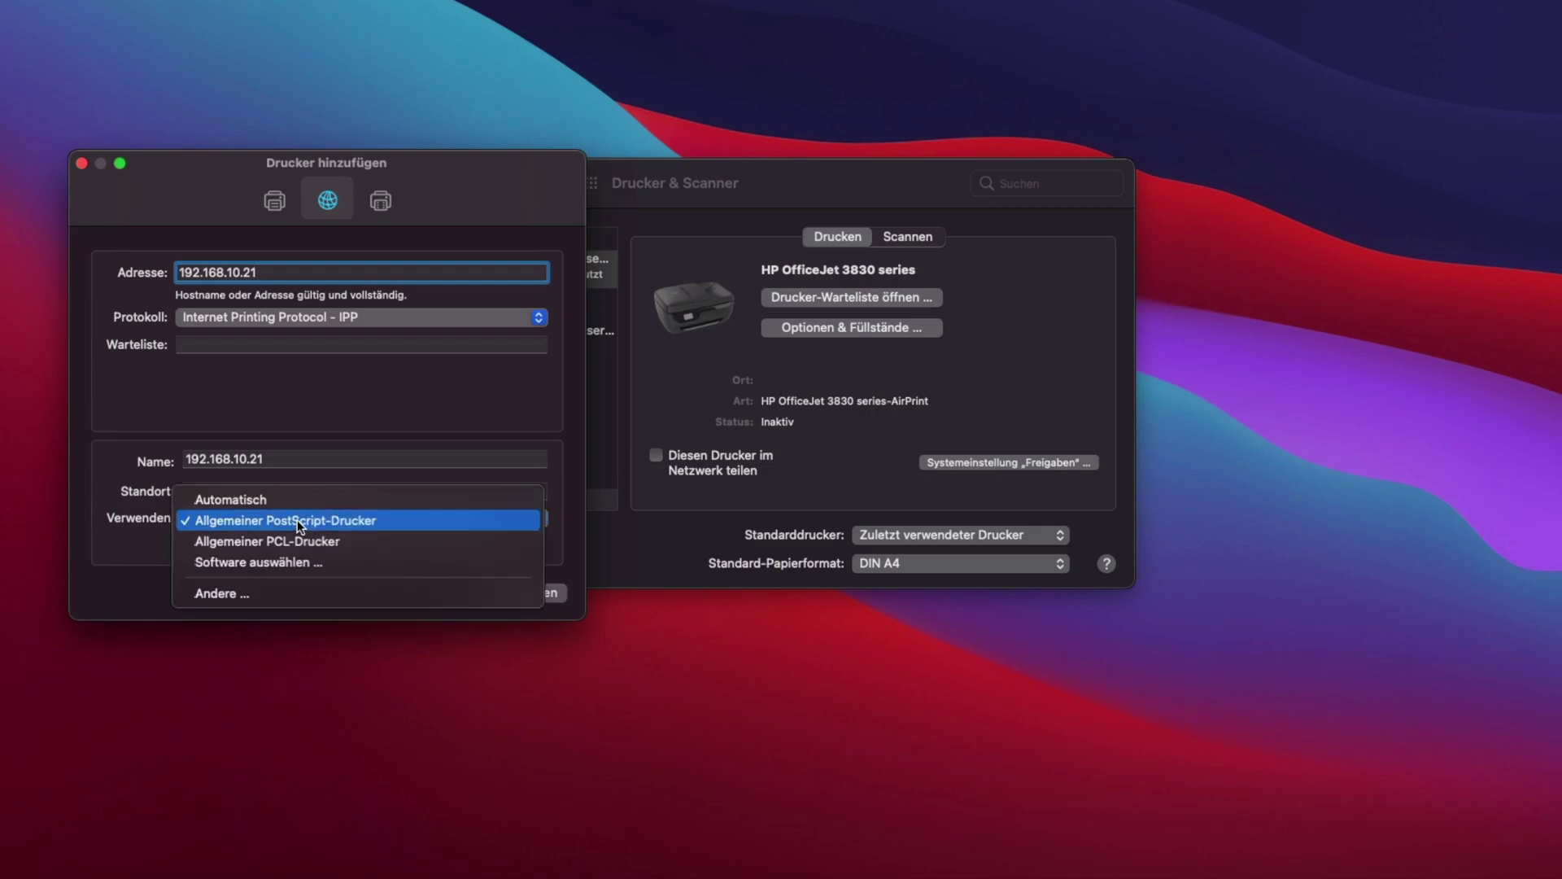
{"action": "left_click", "coordinate": [290, 500]}
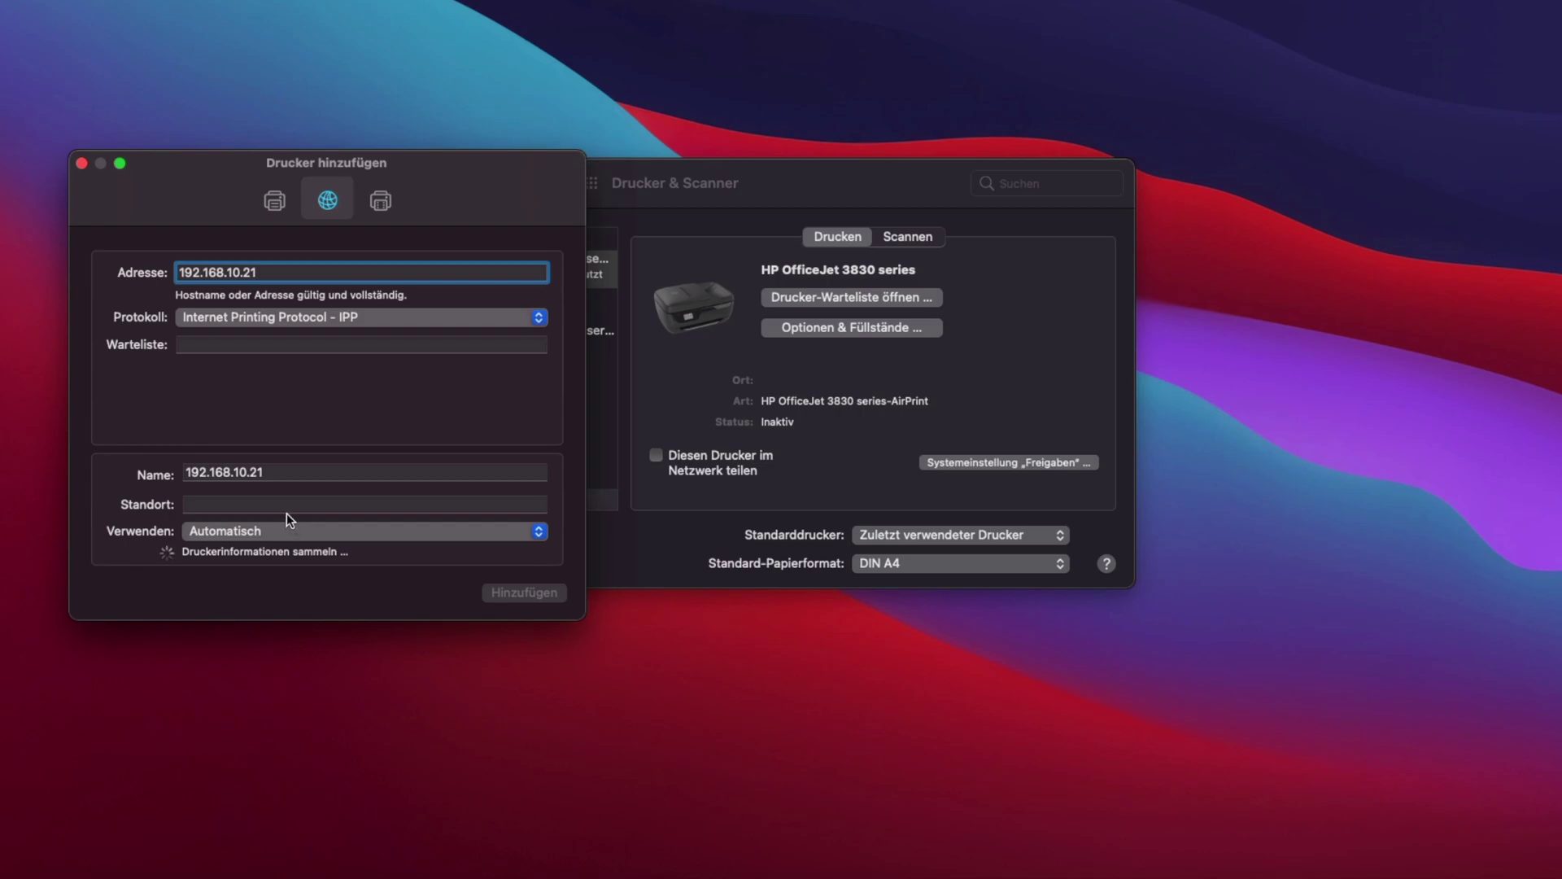
{"action": "left_click", "coordinate": [276, 316]}
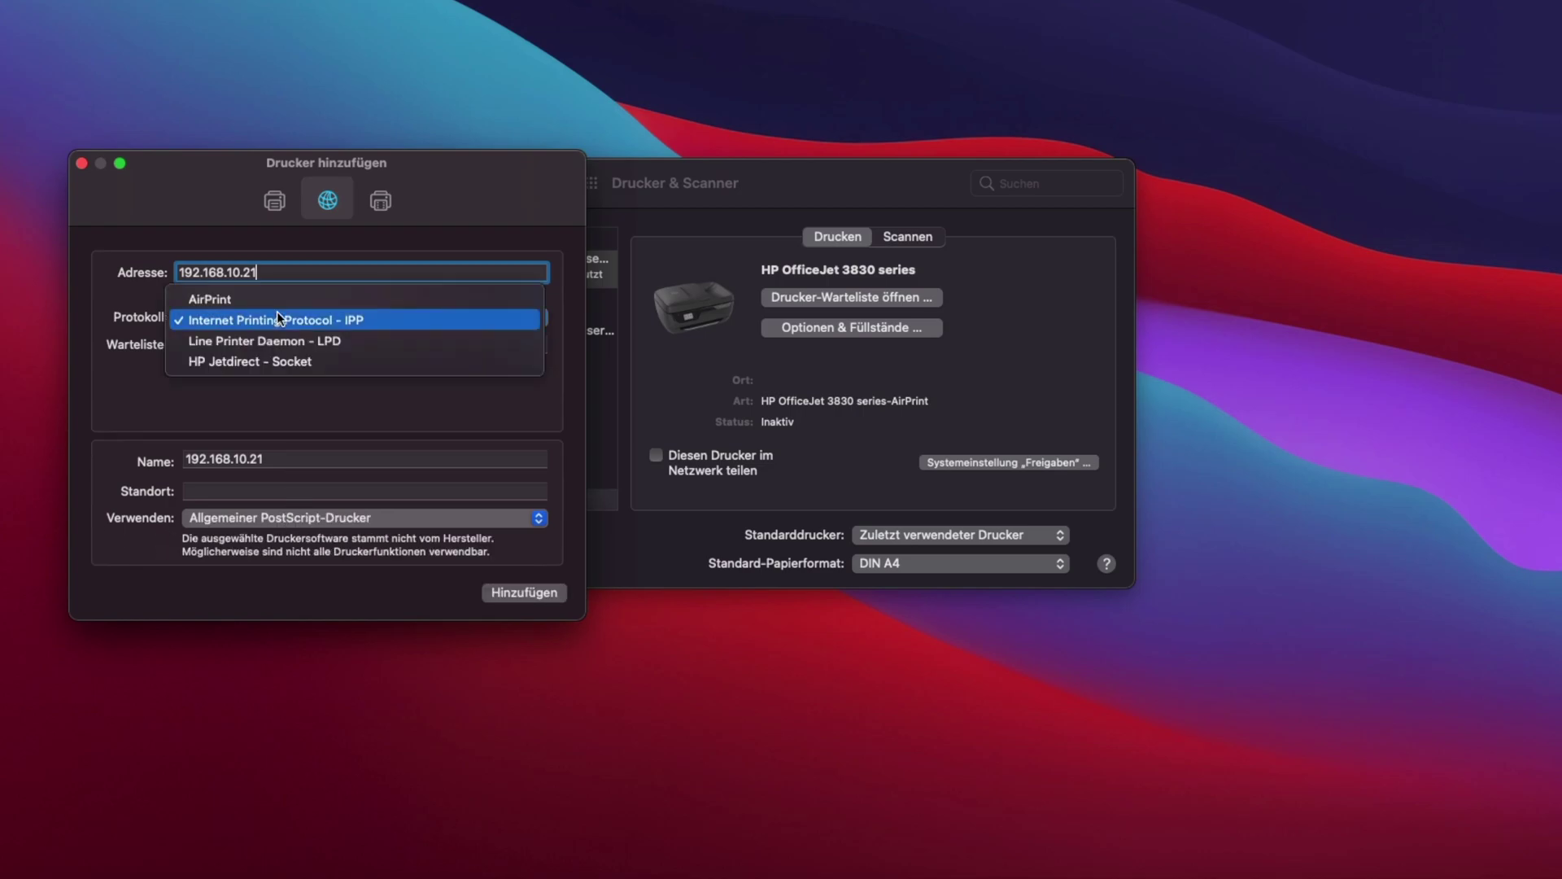
{"action": "left_click", "coordinate": [261, 297]}
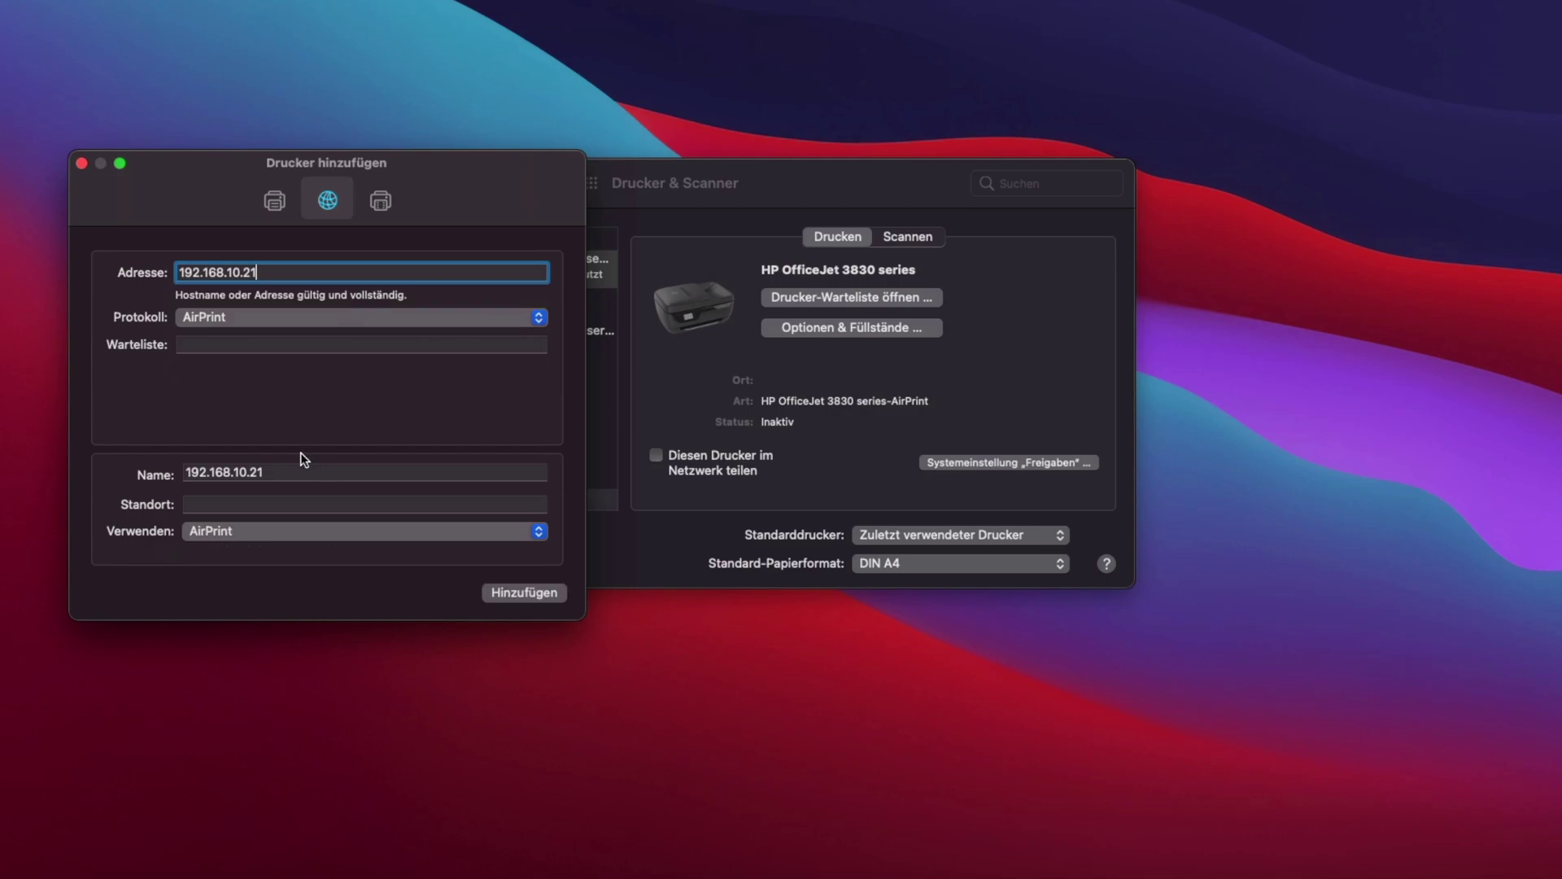
Step: Examine the IP printer's driver, name and location fields and the list of detected printers
{"action": "left_click", "coordinate": [248, 531]}
{"action": "left_click", "coordinate": [129, 529]}
{"action": "left_click_drag", "start_coordinate": [247, 165], "coordinate": [333, 170]}
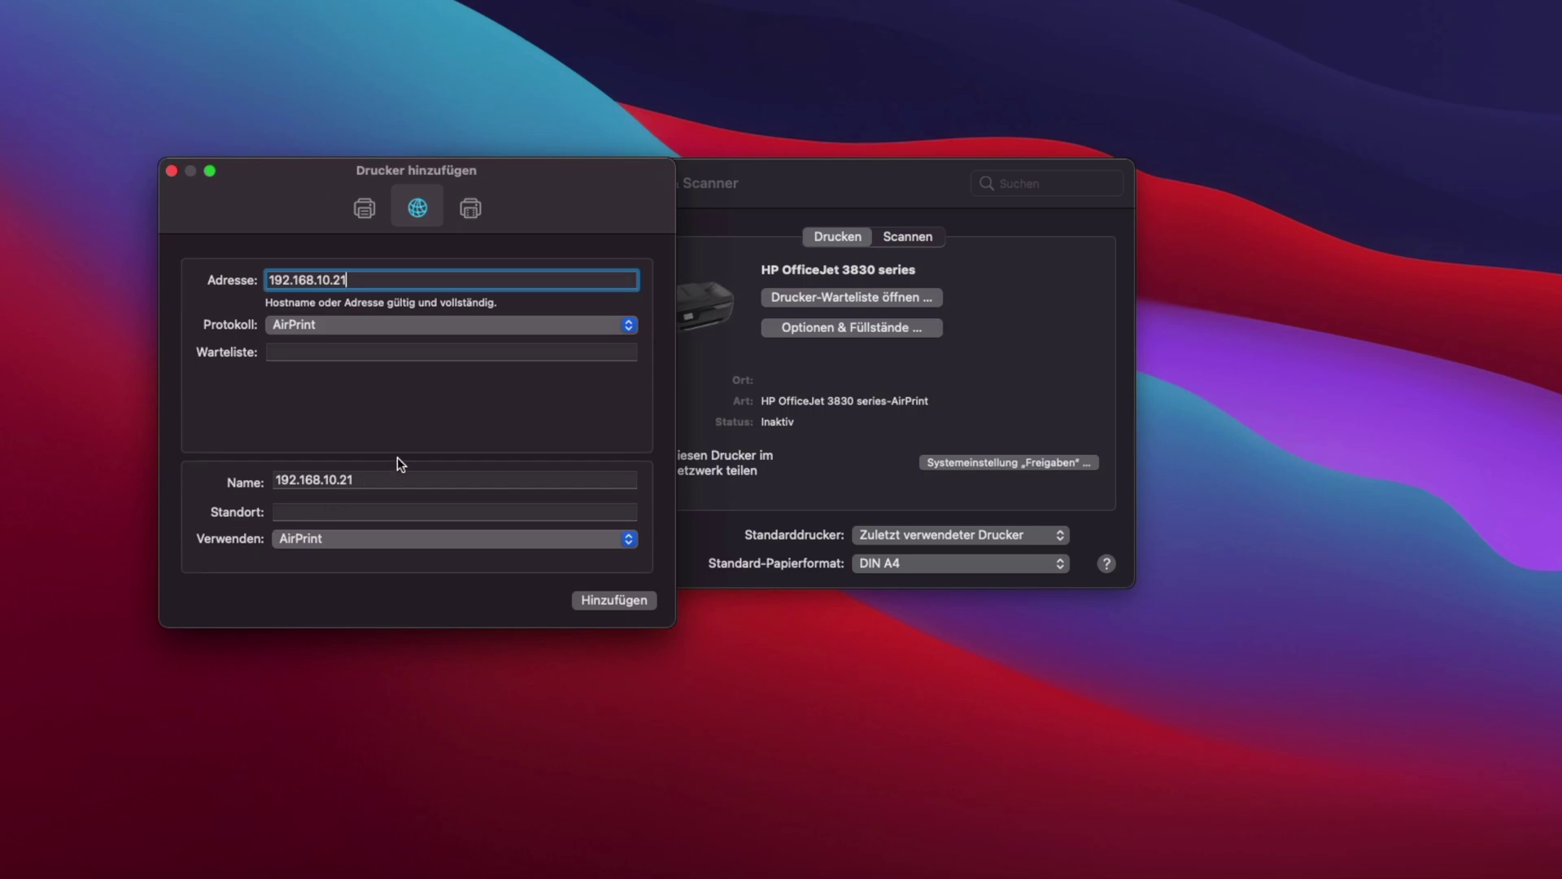
{"action": "left_click_drag", "start_coordinate": [379, 480], "coordinate": [238, 484]}
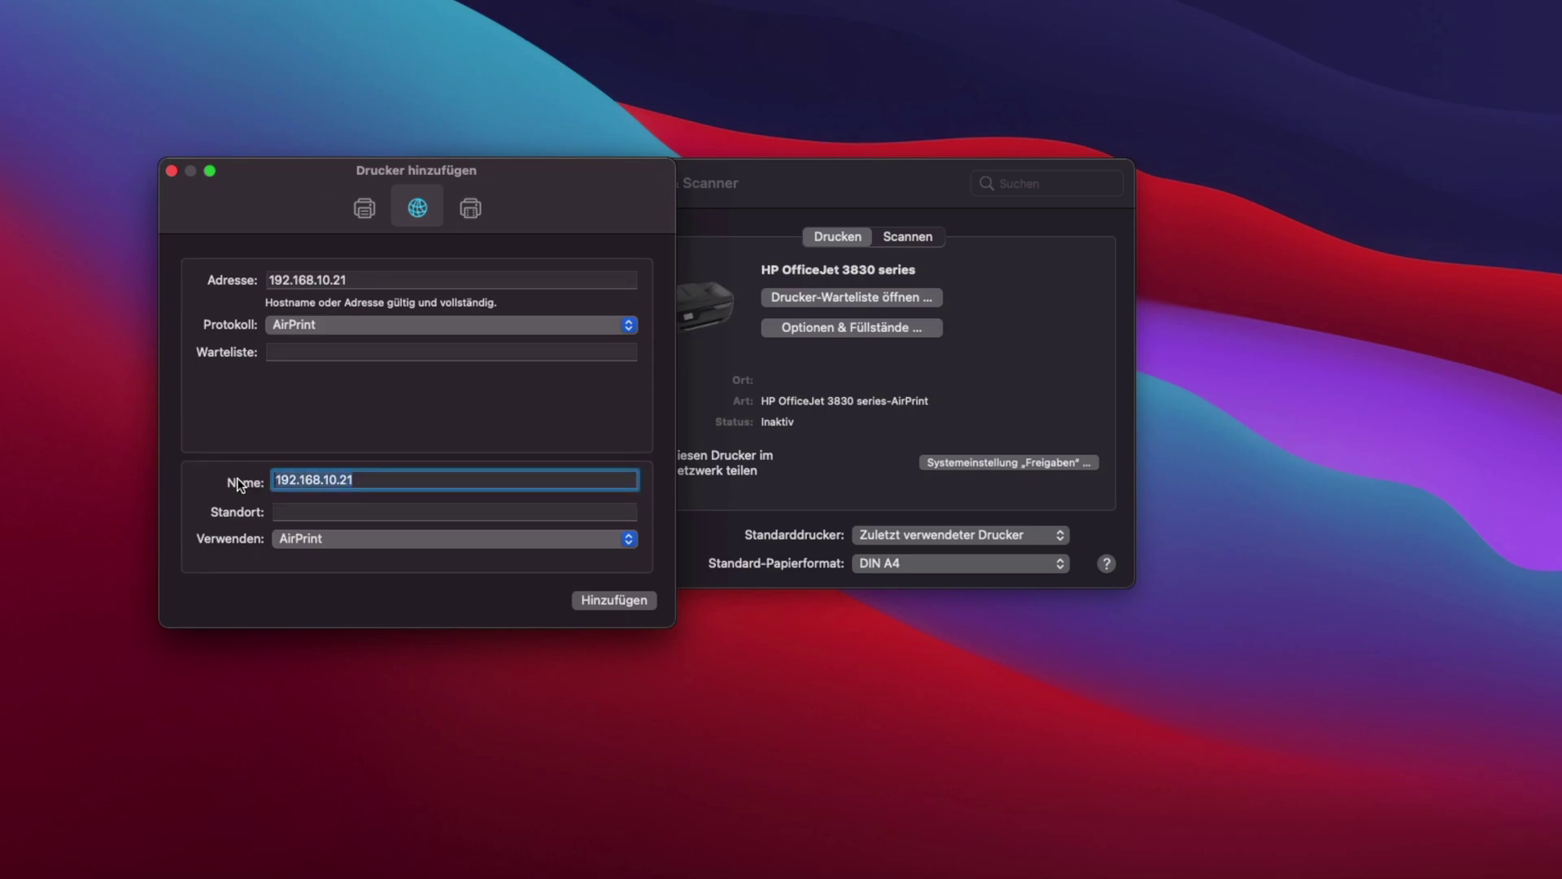
{"action": "left_click", "coordinate": [373, 511]}
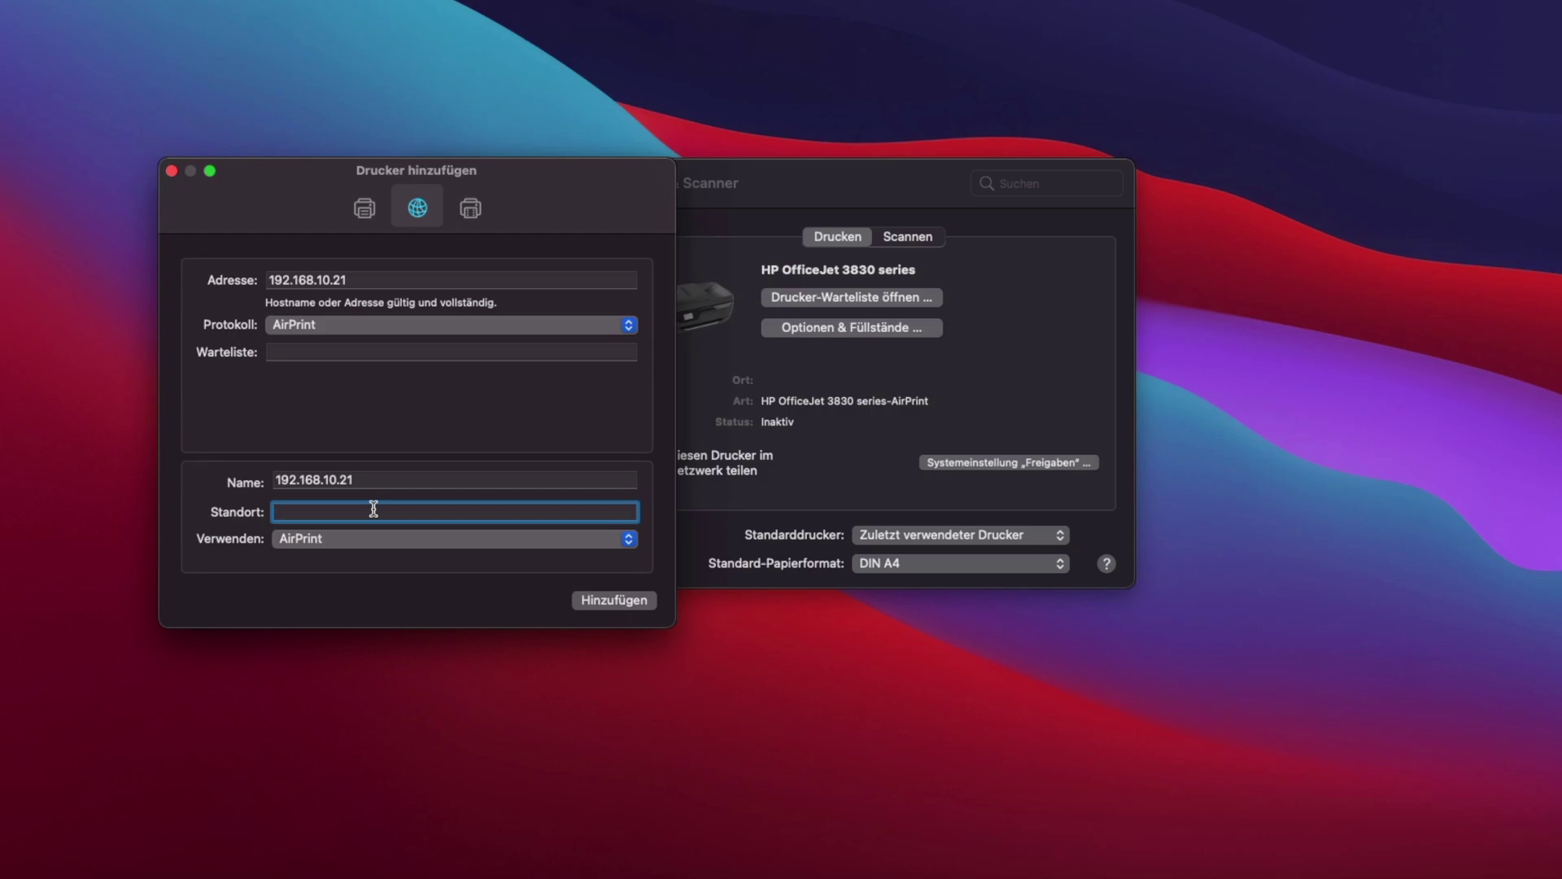
{"action": "left_click", "coordinate": [362, 208]}
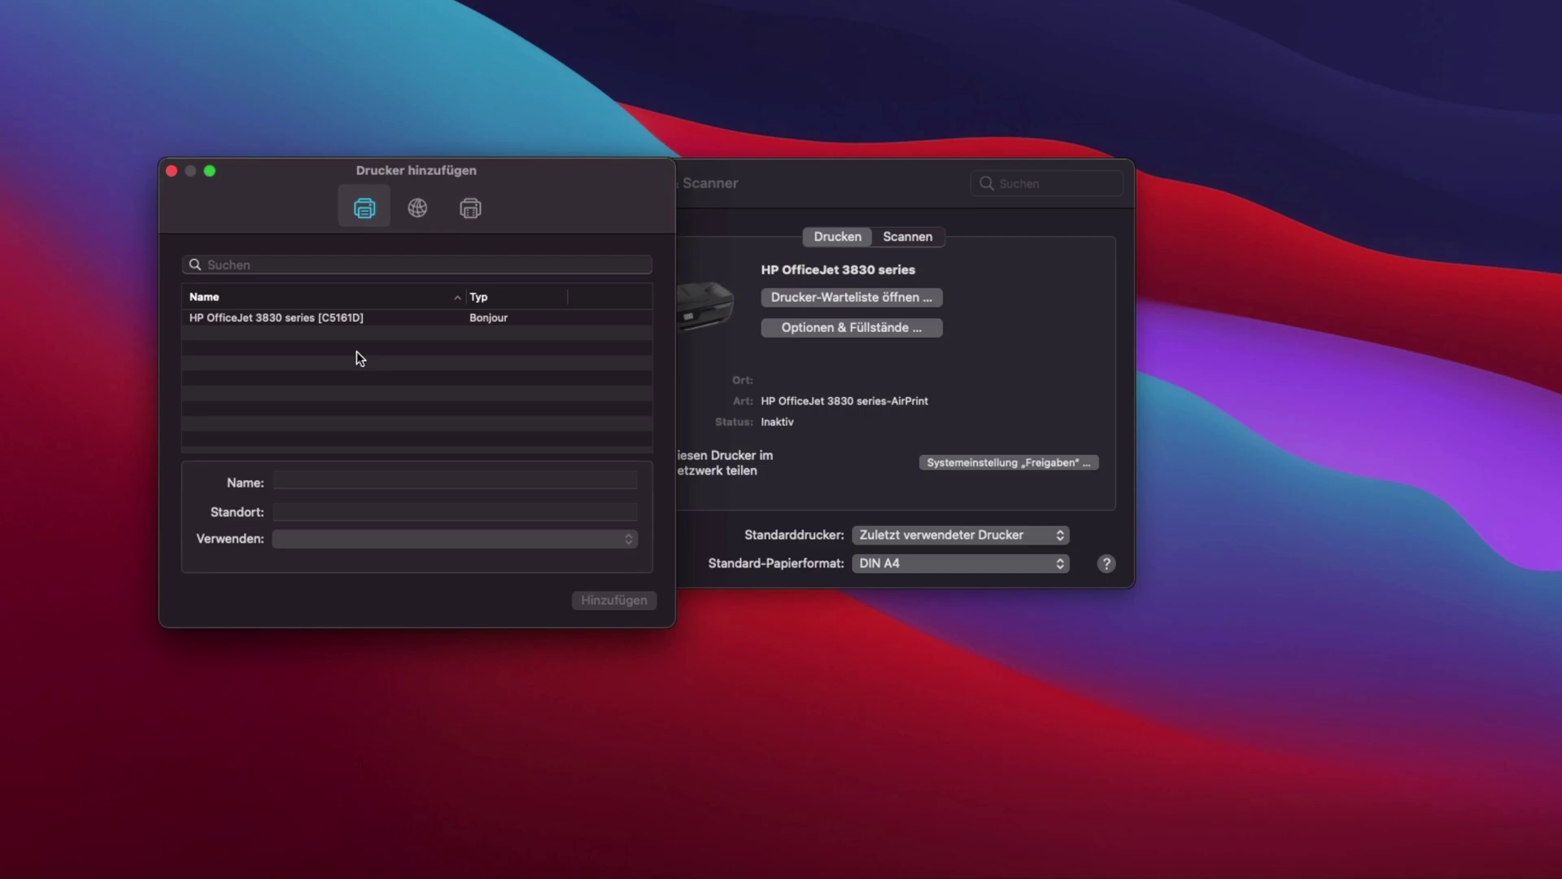
{"action": "left_click_drag", "start_coordinate": [501, 174], "coordinate": [526, 169]}
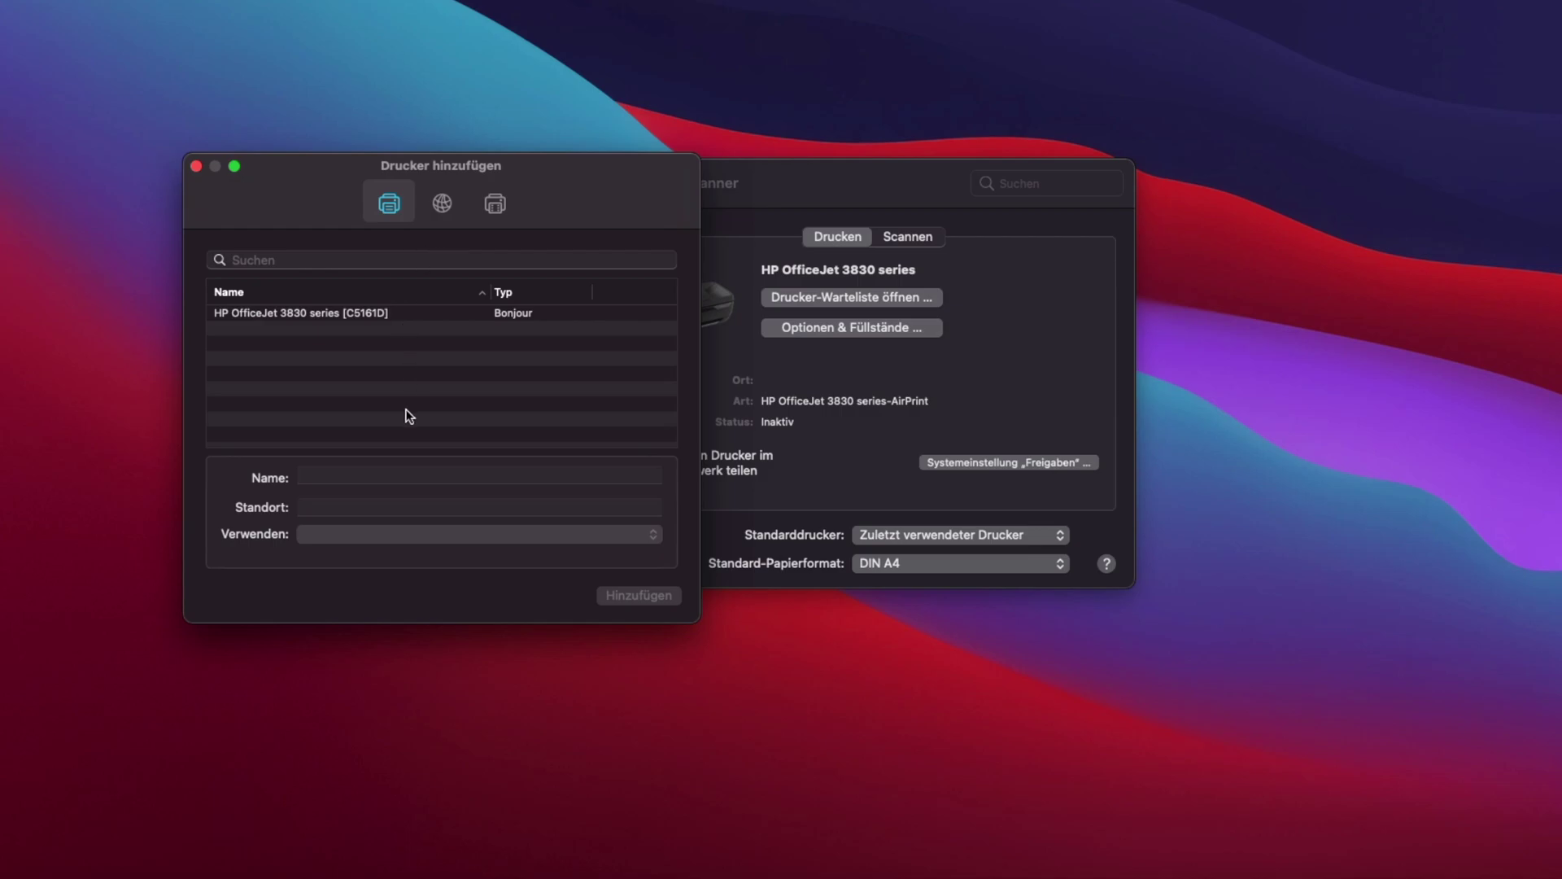
Step: Add the IP printer at address 192.168.10.21 using the AirPrint protocol
{"action": "left_click", "coordinate": [440, 205]}
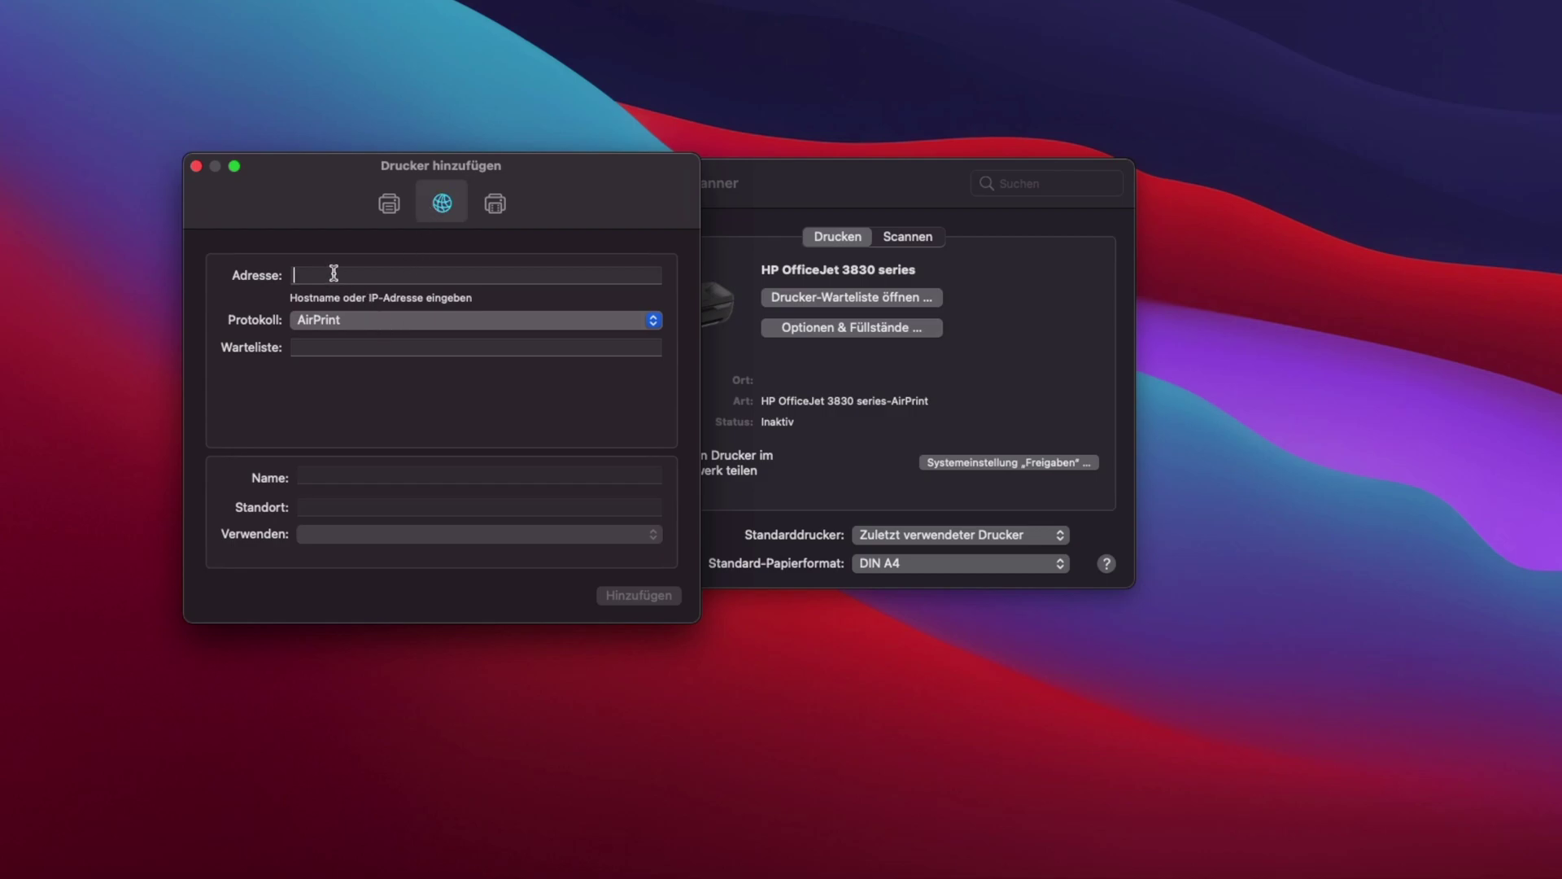
{"action": "type", "text": "192.168"}
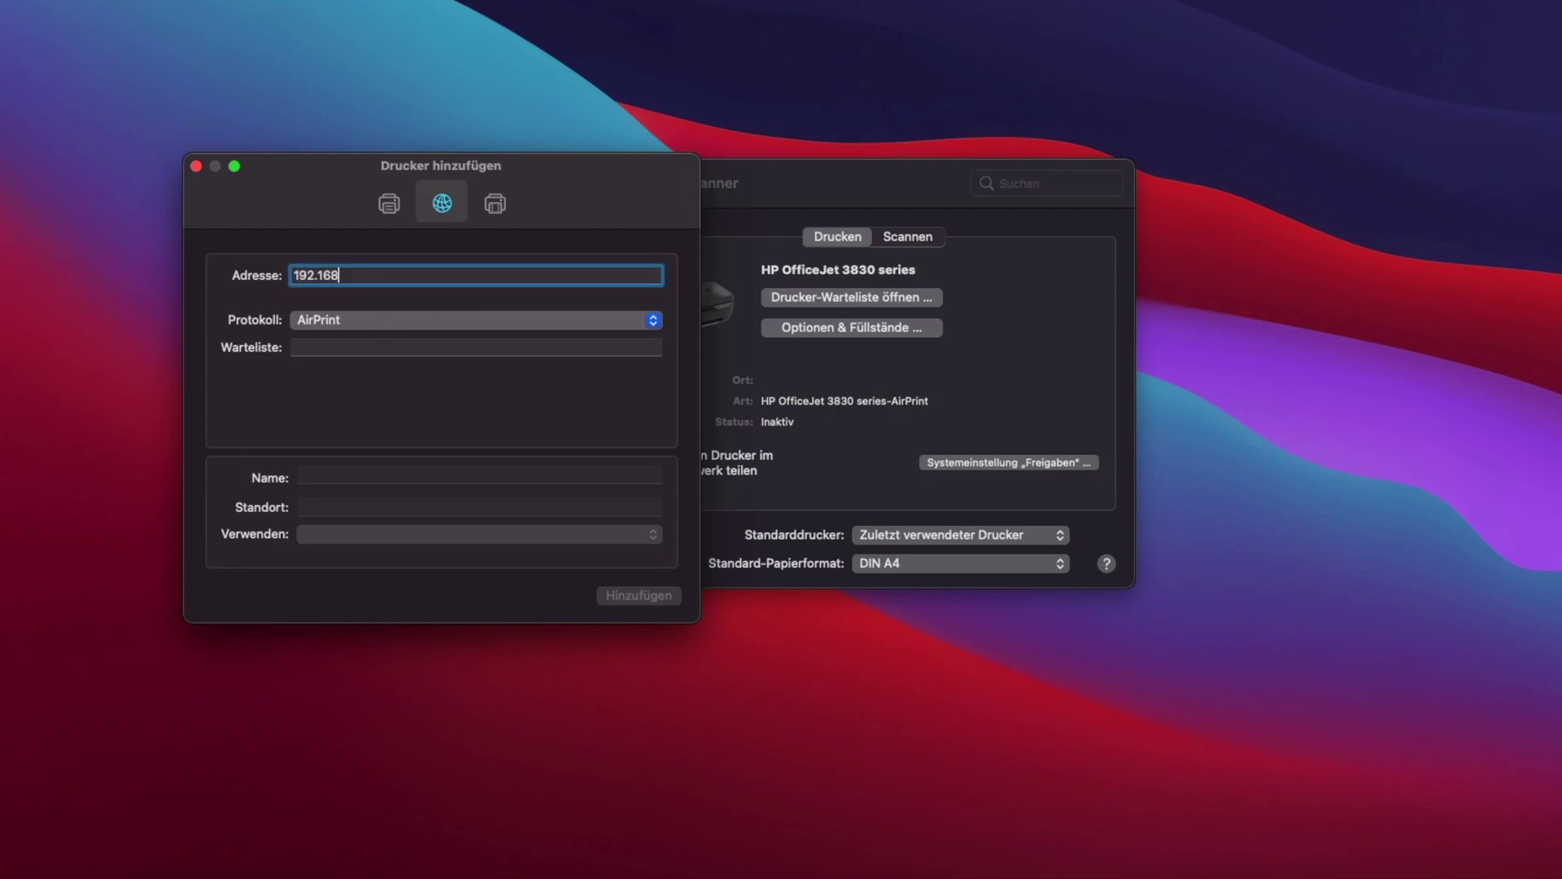
{"action": "type", "text": ".20."}
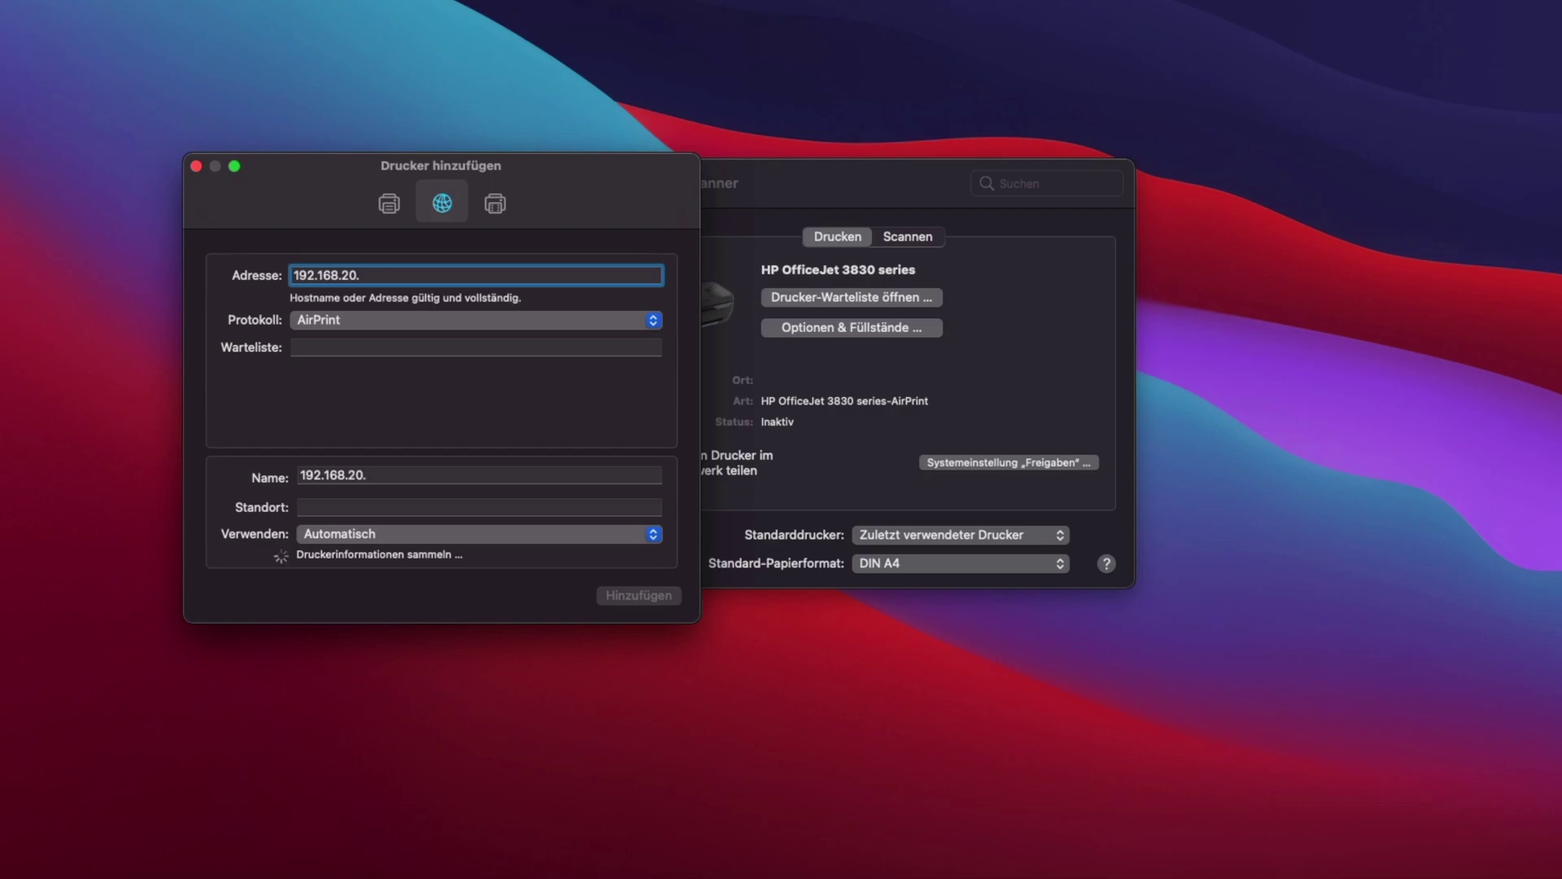
{"action": "key", "text": "BackSpace"}
{"action": "key", "text": "BackSpace"}
{"action": "type", "text": "10.21"}
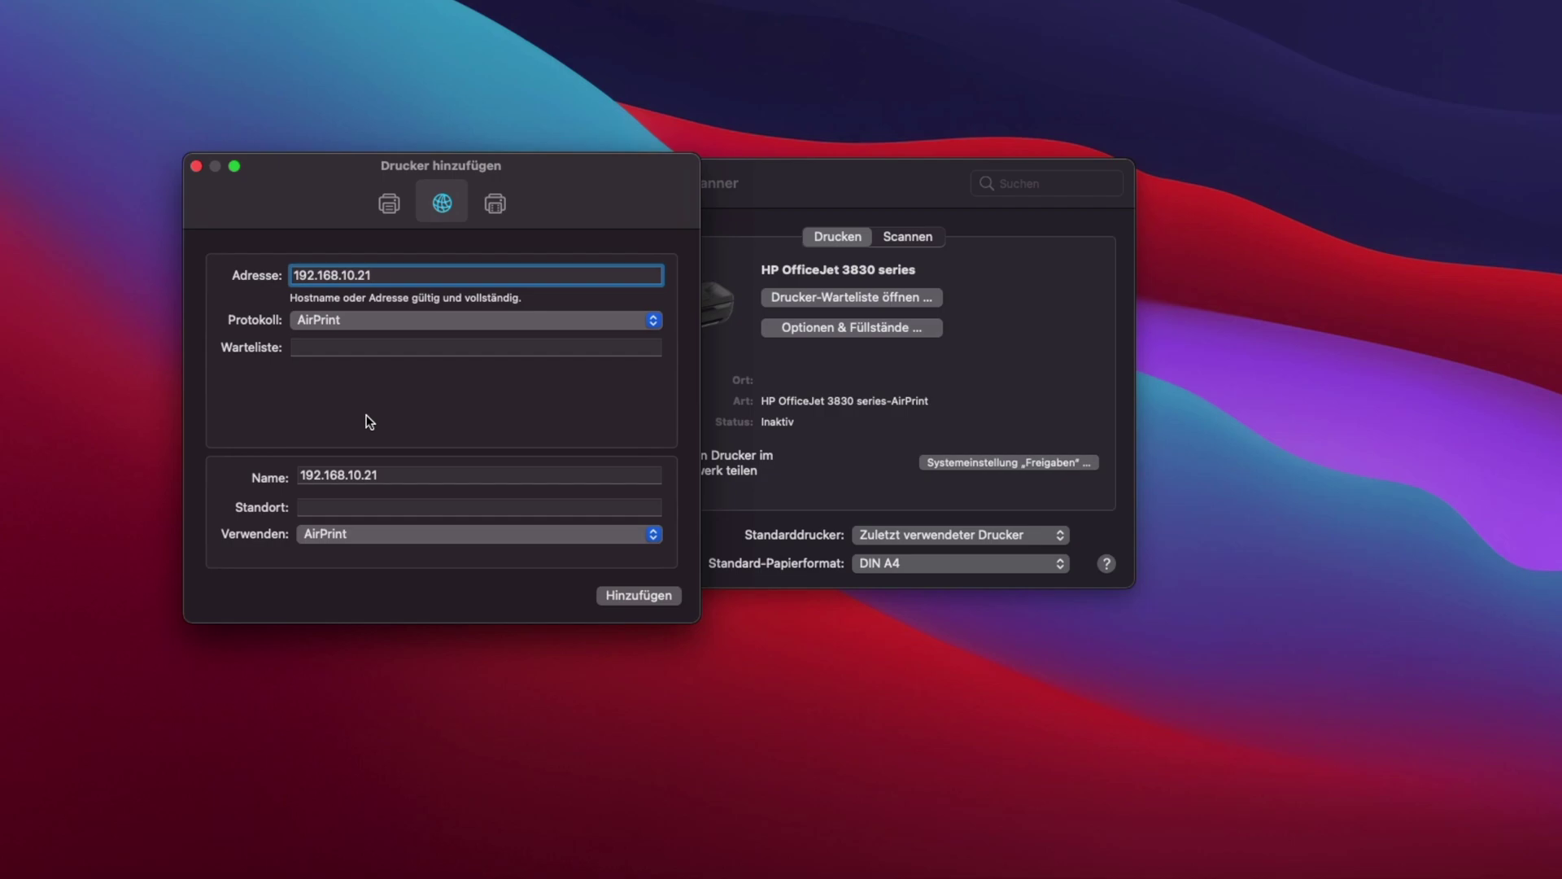
{"action": "left_click", "coordinate": [621, 597]}
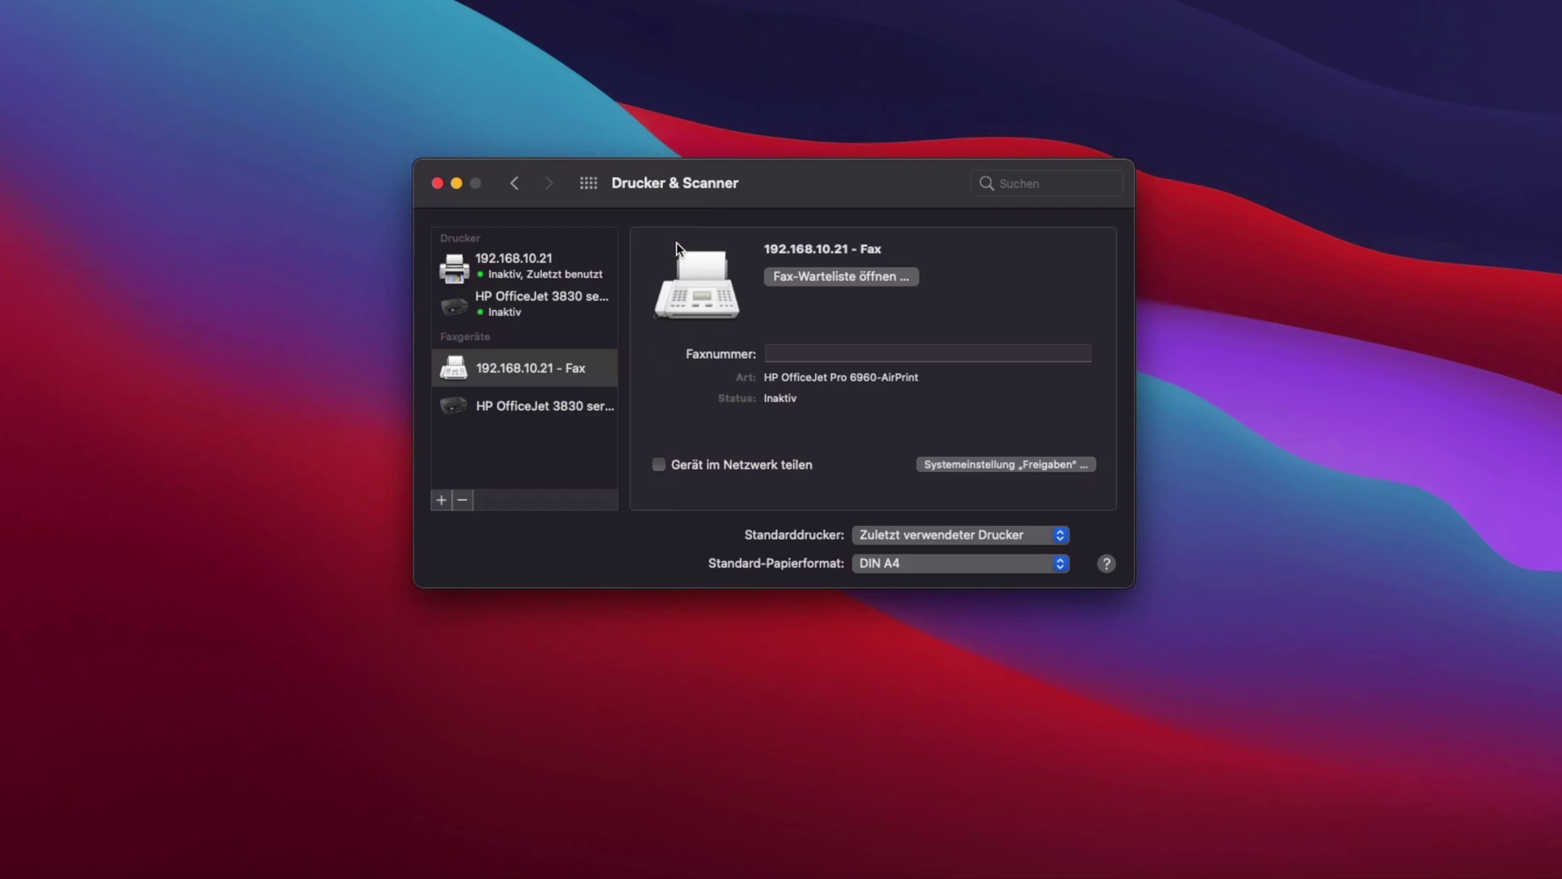
{"action": "left_click_drag", "start_coordinate": [799, 173], "coordinate": [731, 170]}
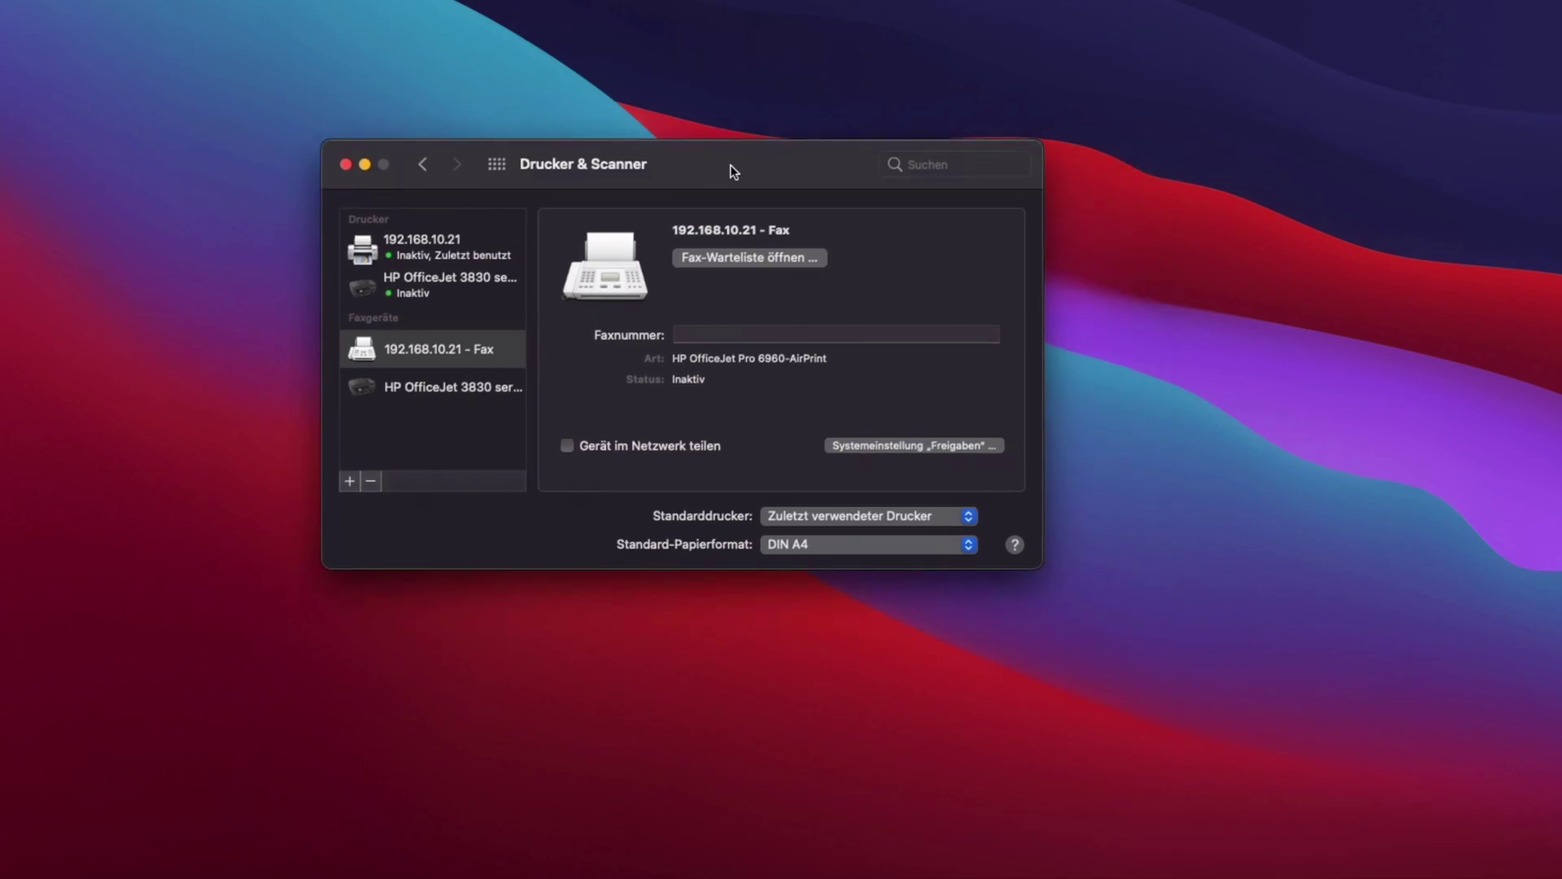